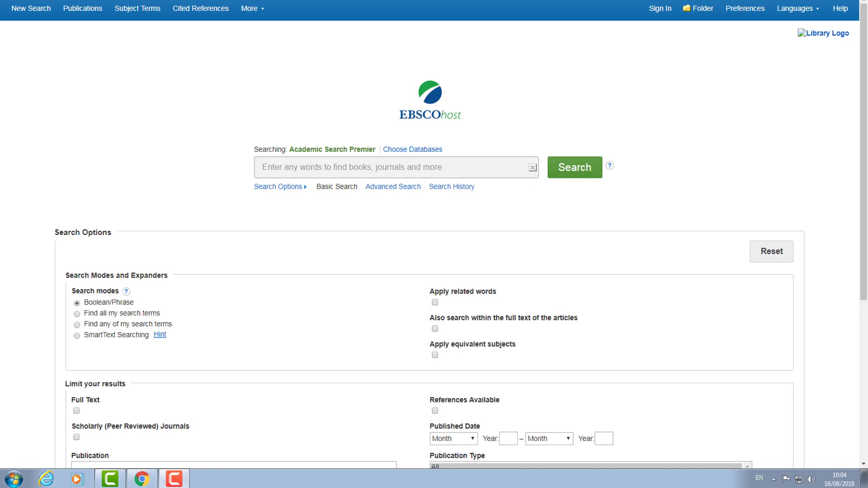
- Switch to the Advanced Search page on Academic Search Premier
click(404, 195)
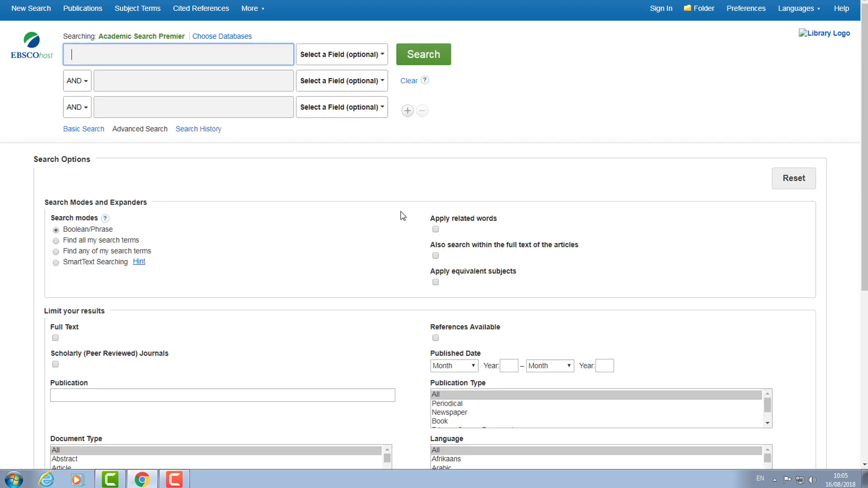
- Search for facebook in the first row AND teenager in the second row
text(facebook)
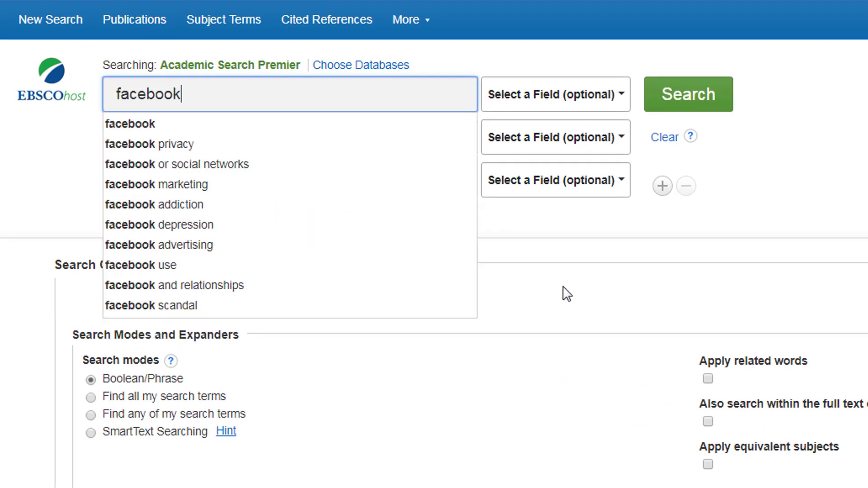
click(809, 169)
click(294, 153)
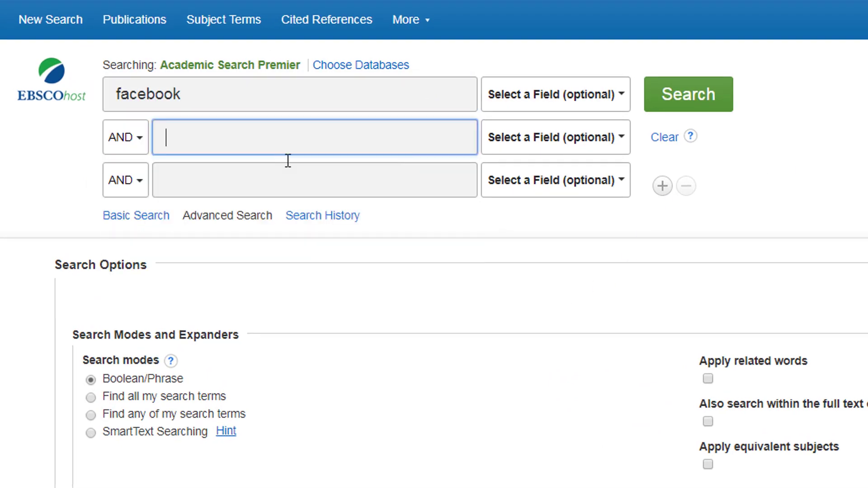
text(teenager)
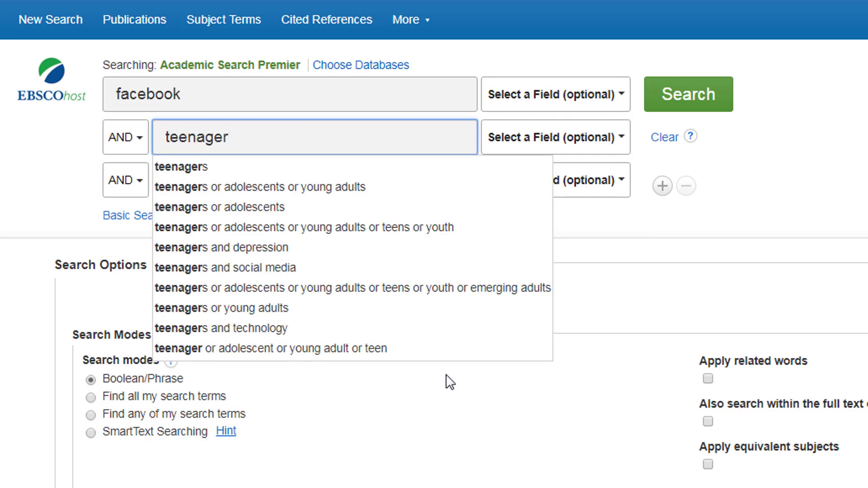
click(684, 92)
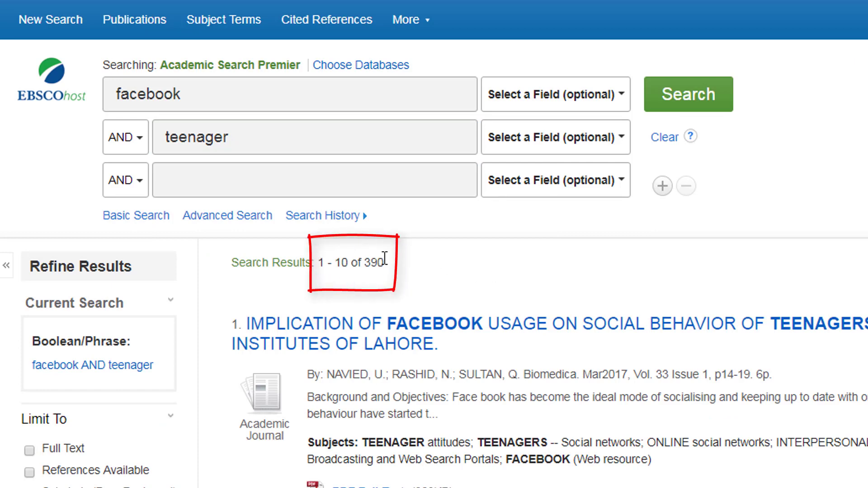
- Scroll through the 390 facebook AND teenager results
scroll(508, 297, down, 3)
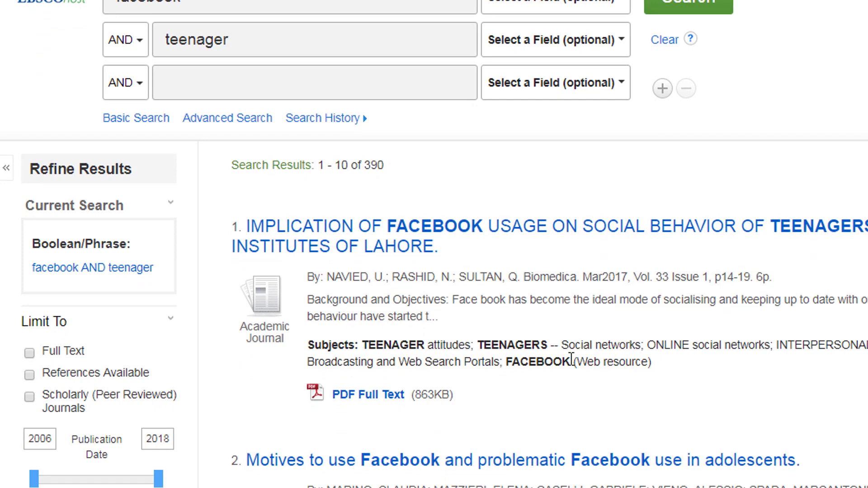
scroll(567, 359, up, 1)
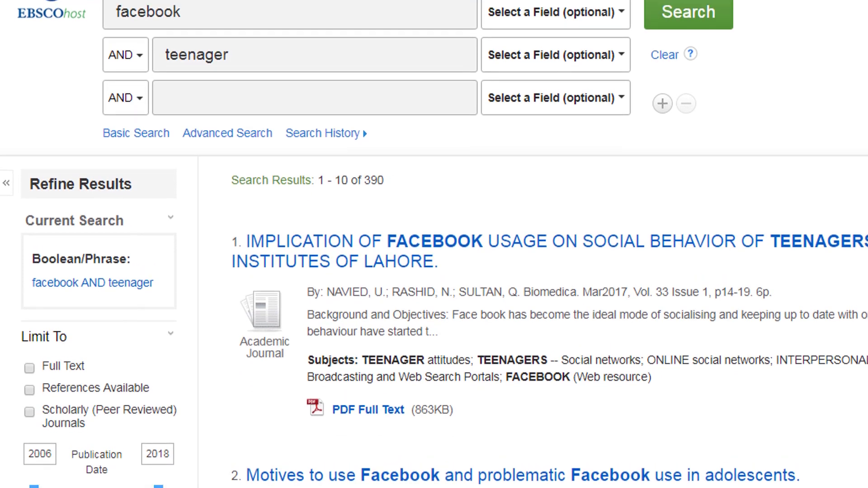
scroll(433, 244, up, 2)
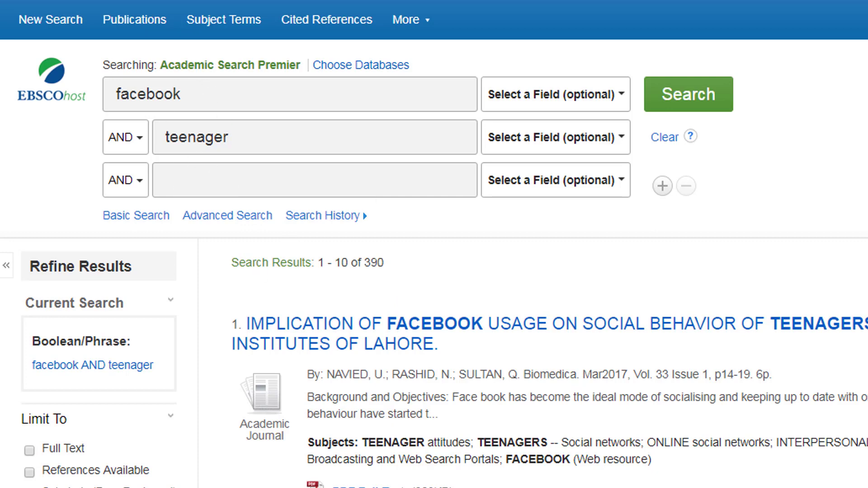
- Truncate teenager to teen* and rerun the search, getting 650 results
click(238, 131)
key(BackSpace)
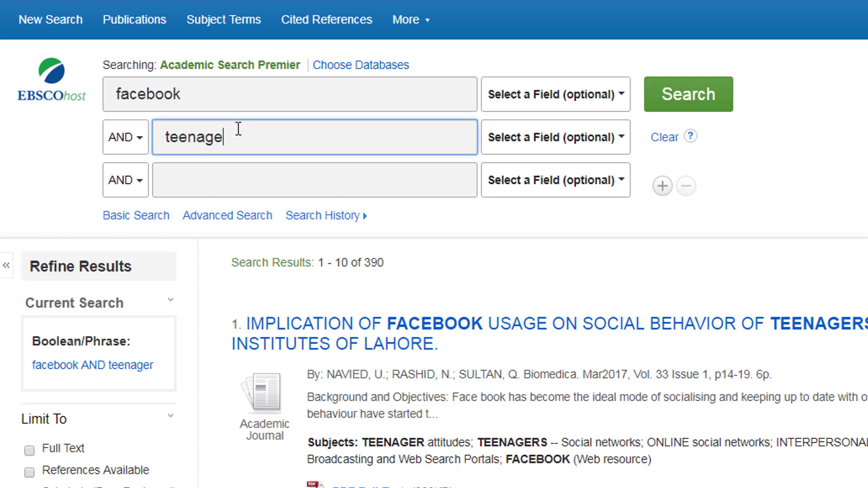
key(BackSpace)
key(BackSpace)
key(BackSpace)
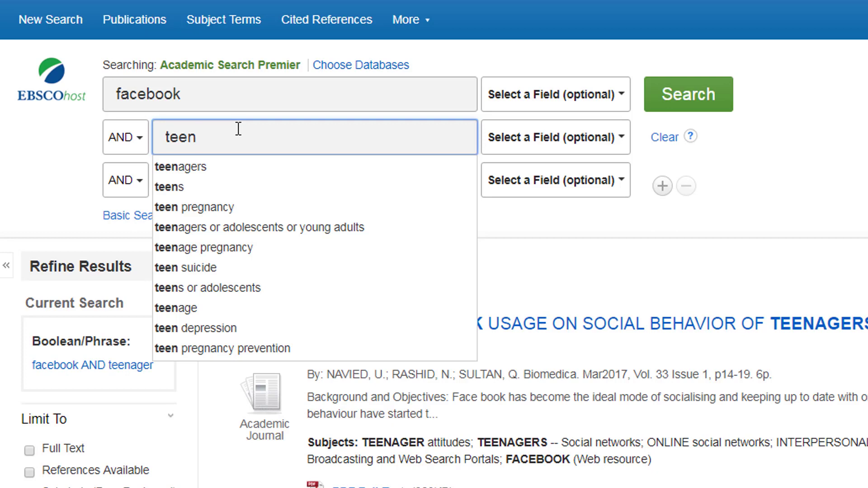
text(*)
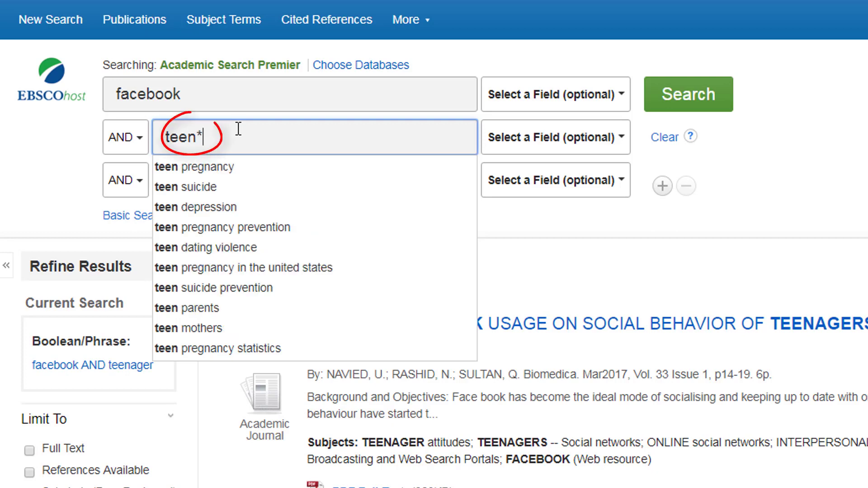
click(764, 204)
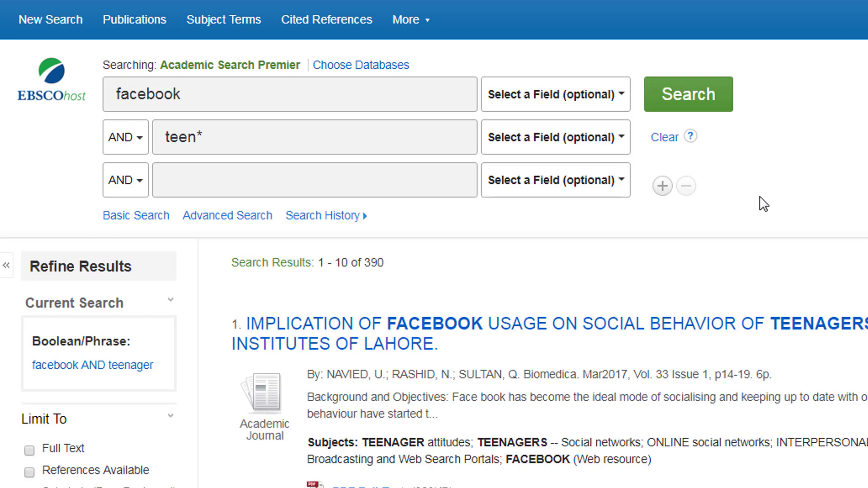
click(707, 110)
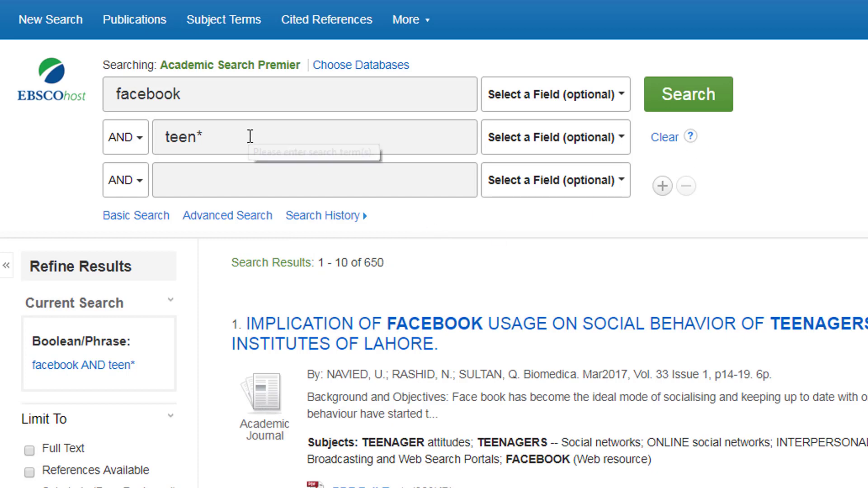
click(248, 136)
- Extend the second term to teen* or adolescen* or youth or "young adult*"
text(or )
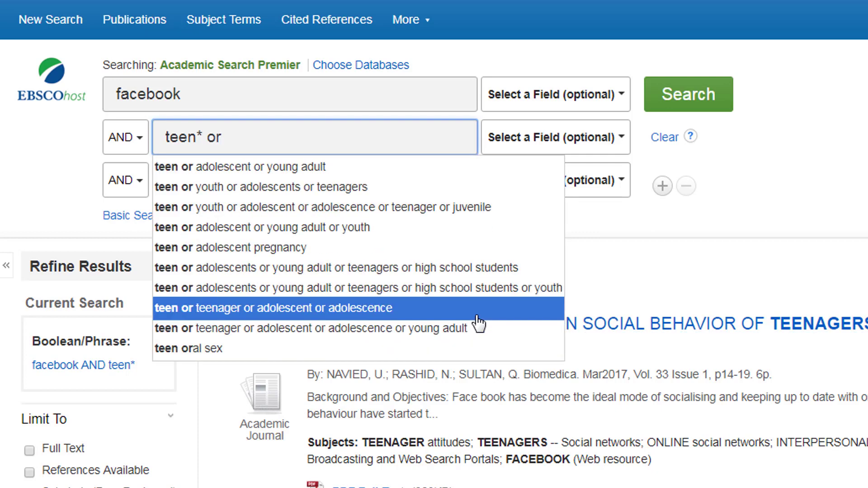
text(adolesc)
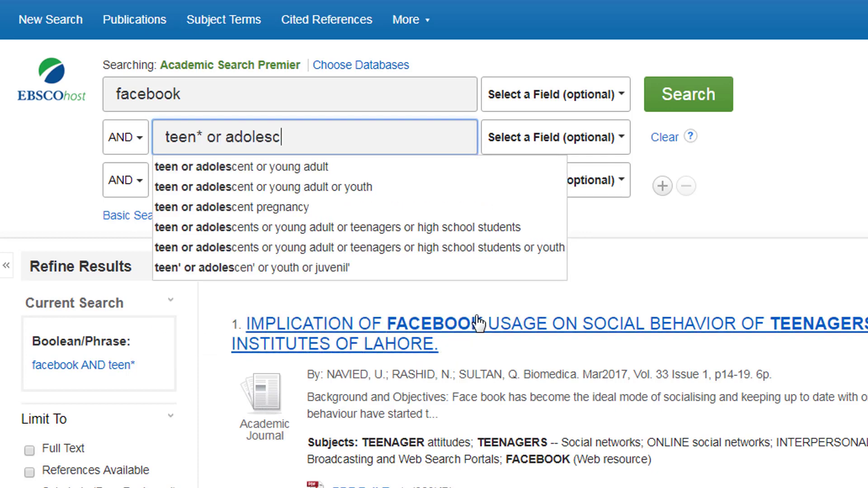
text(en*)
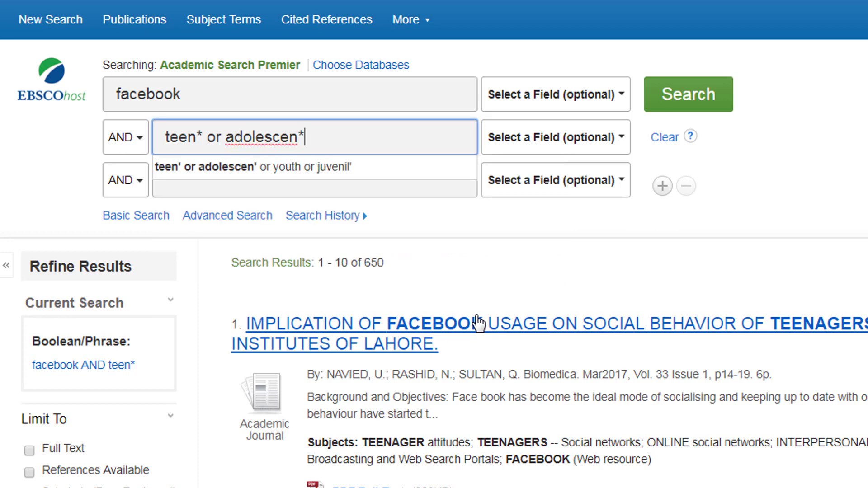
text( or youth)
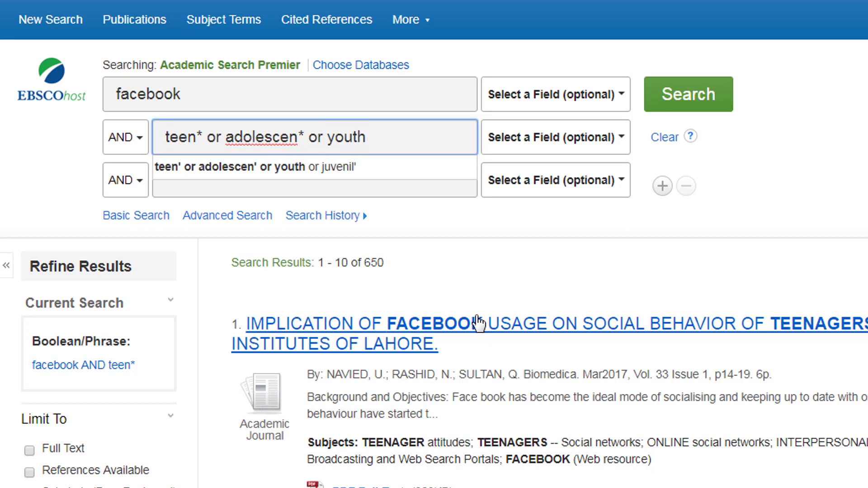
text( or yo)
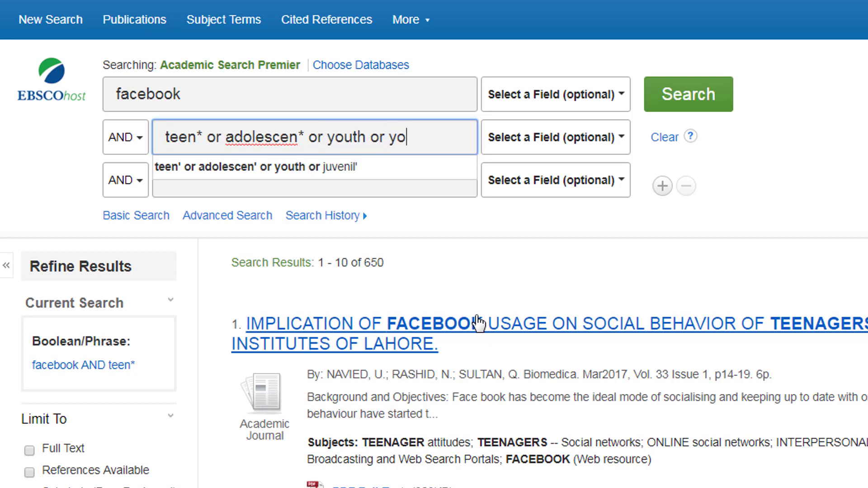
text(ung adult)
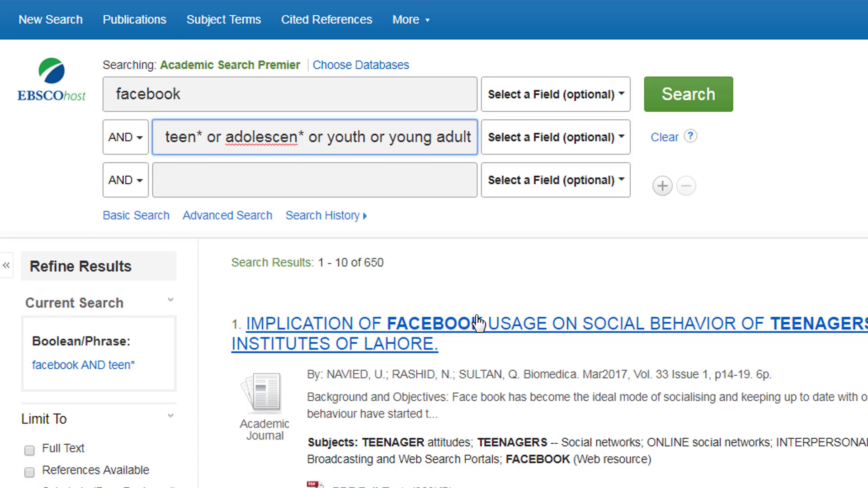
text(*)
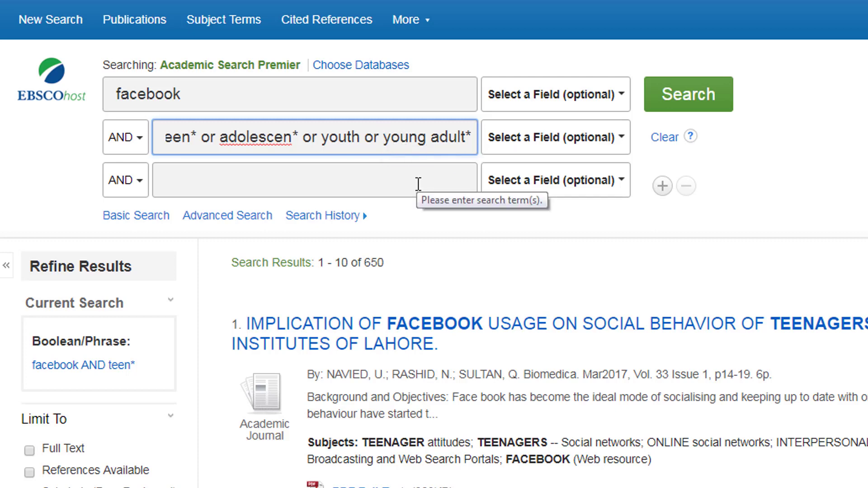
key(ctrl+Left)
key(ctrl+Left)
text(")
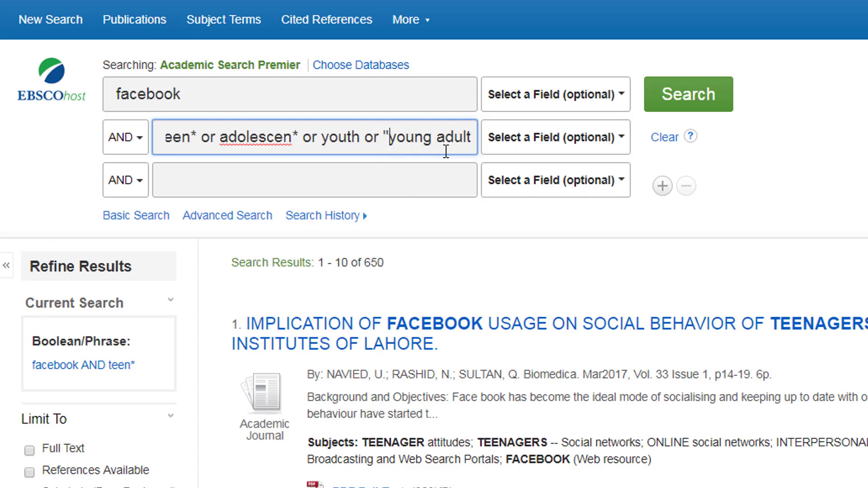
key(End)
text(*)
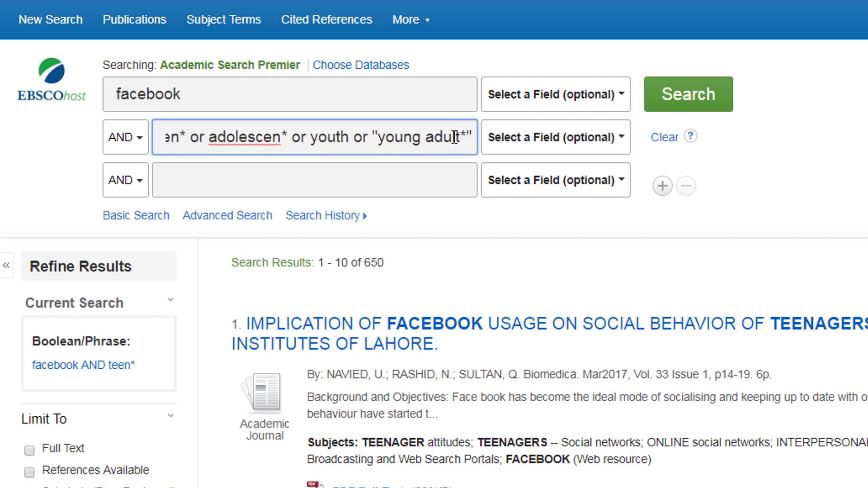
click(212, 91)
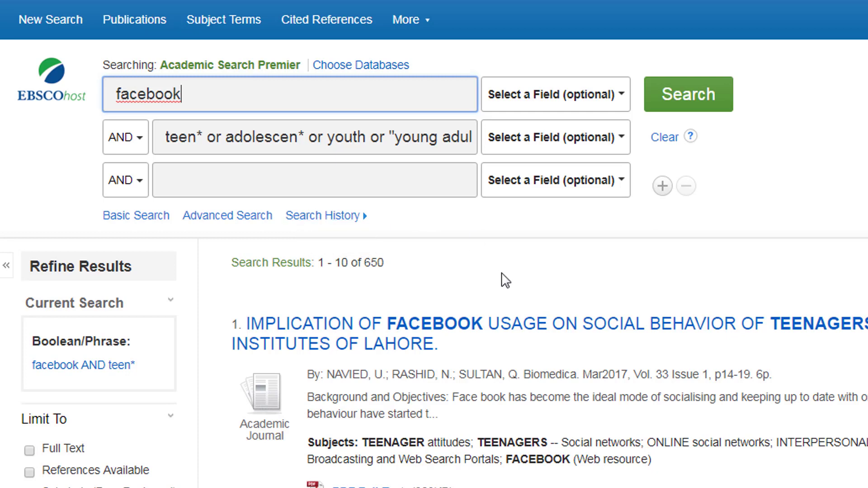
- Broaden the first term to facebook or "social media" and rerun, getting 3,549 results
text(or)
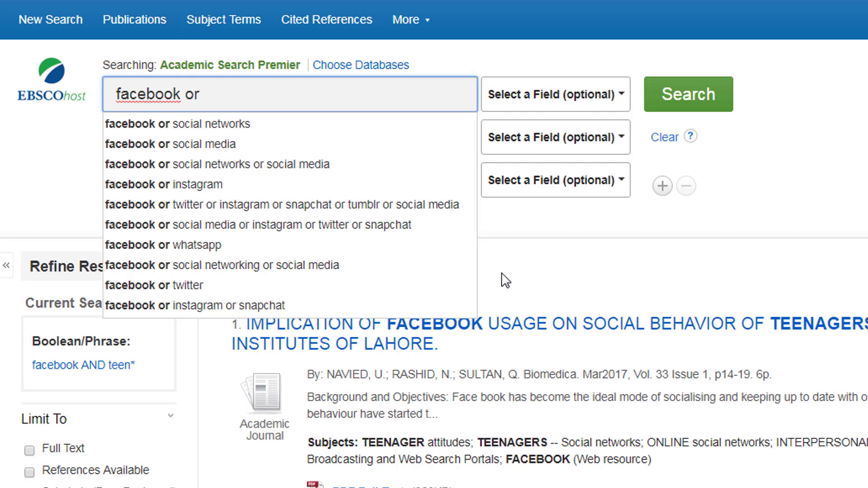
text("social media")
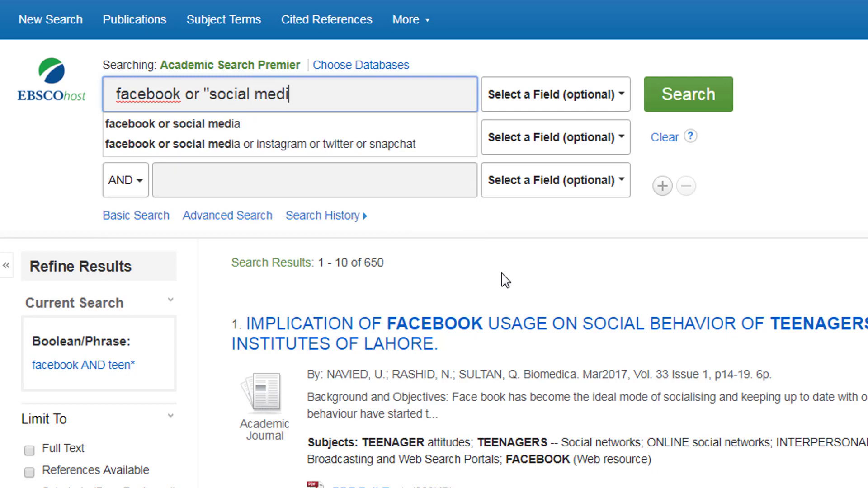
click(856, 170)
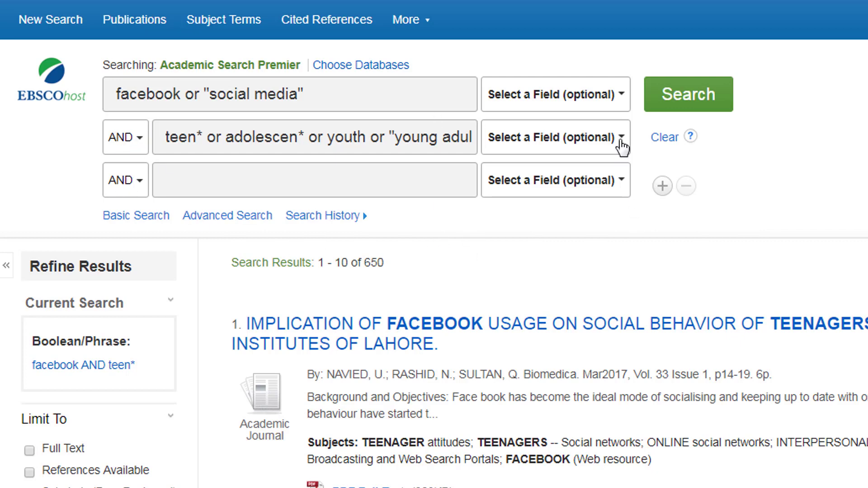
click(682, 108)
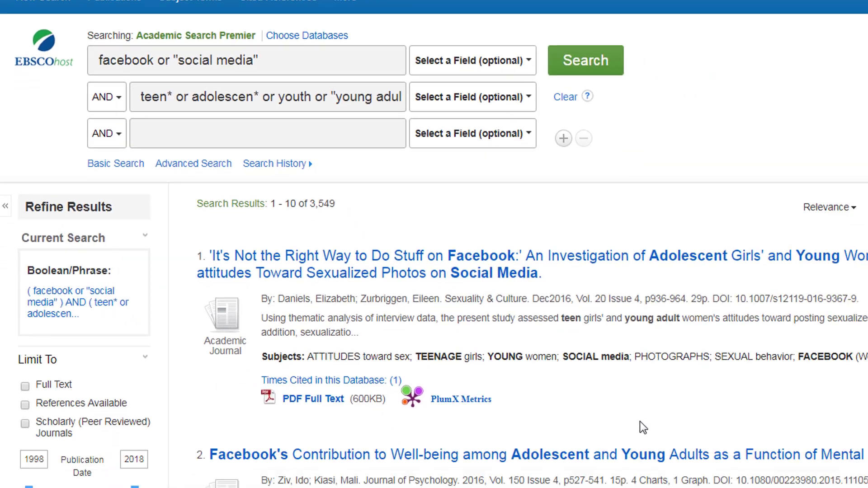
- Limit results to 2008–2018 publications in scholarly peer-reviewed journals
scroll(639, 421, down, 3)
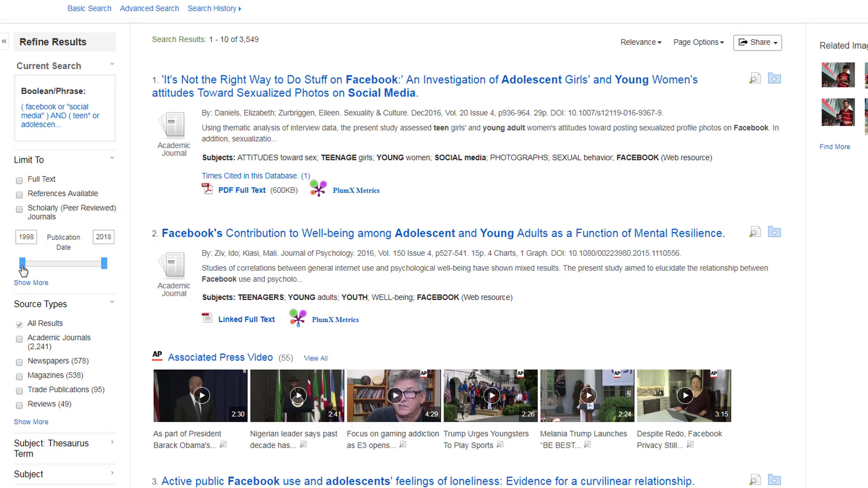
drag(24, 268, 66, 270)
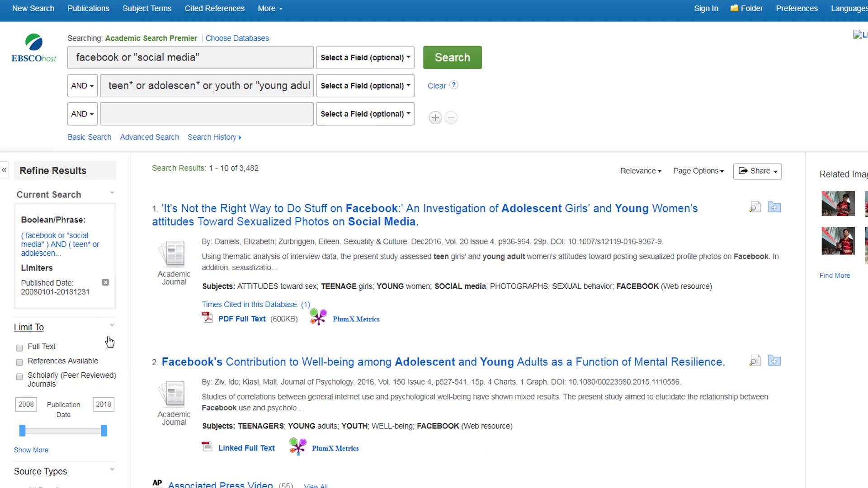
scroll(108, 341, down, 1)
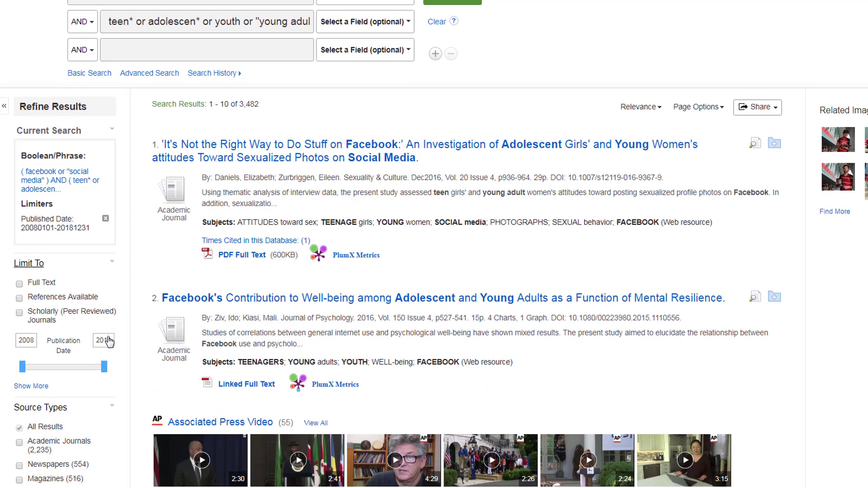
click(19, 312)
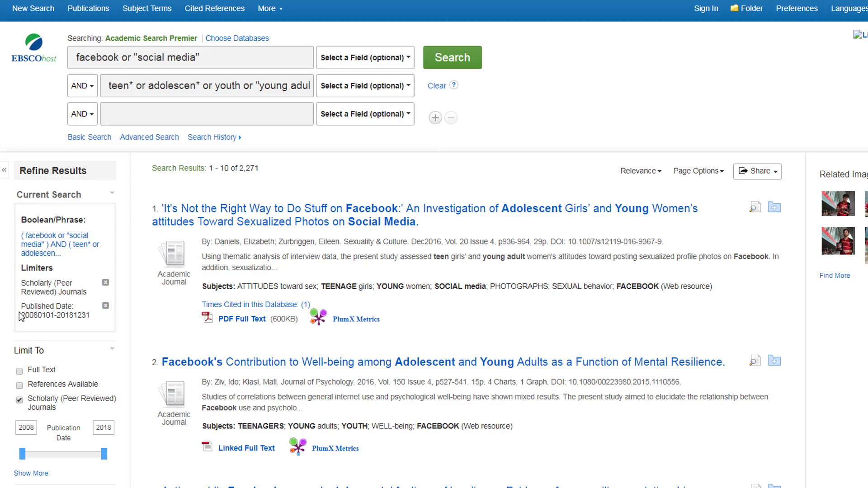
- Apply the english Language facet, narrowing the results to 2,149
scroll(497, 384, down, 3)
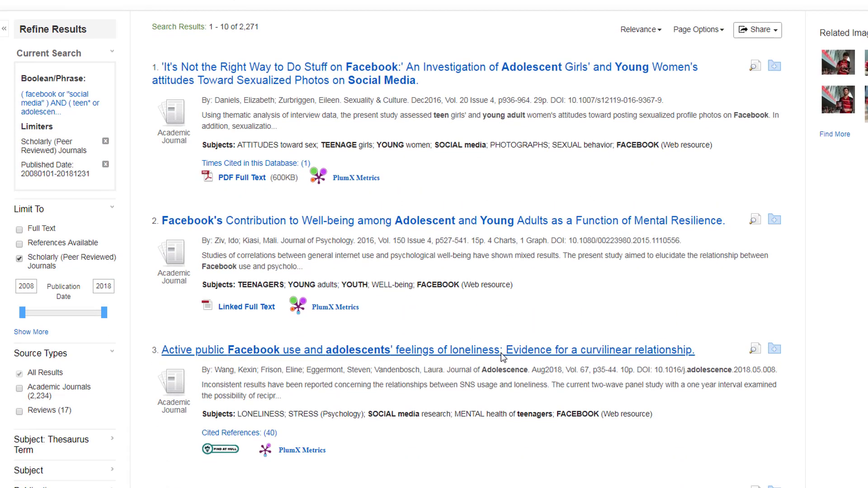
scroll(501, 356, down, 3)
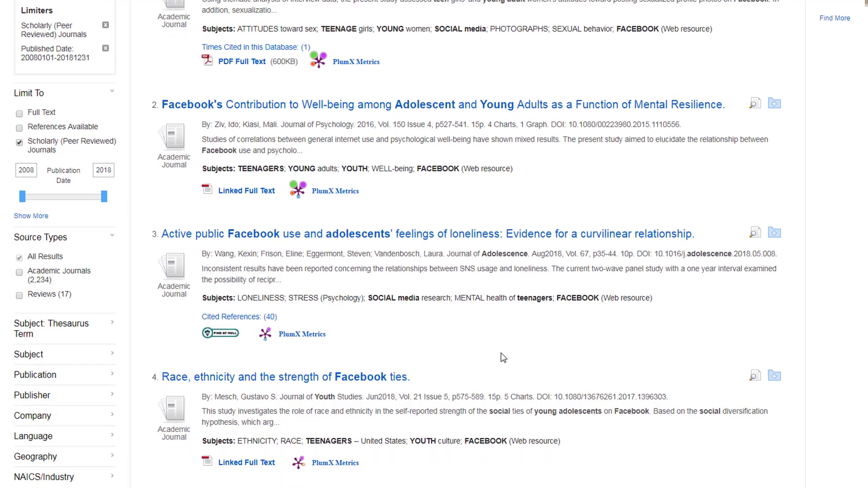
click(112, 440)
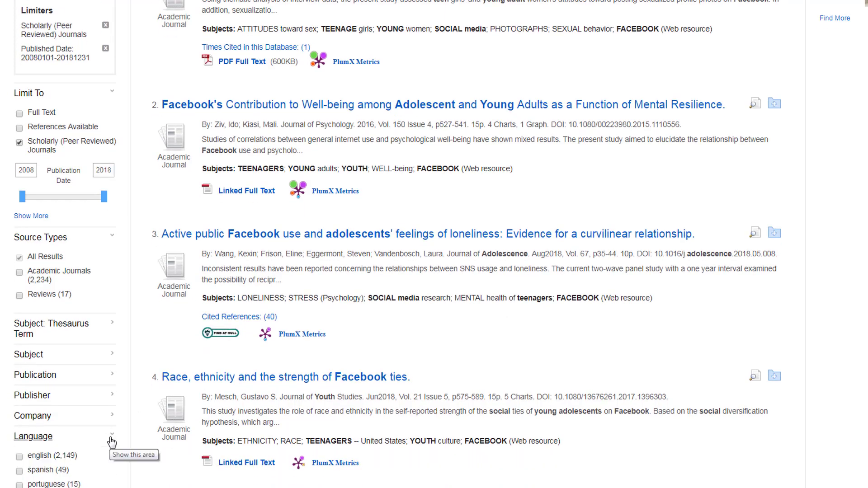
click(19, 457)
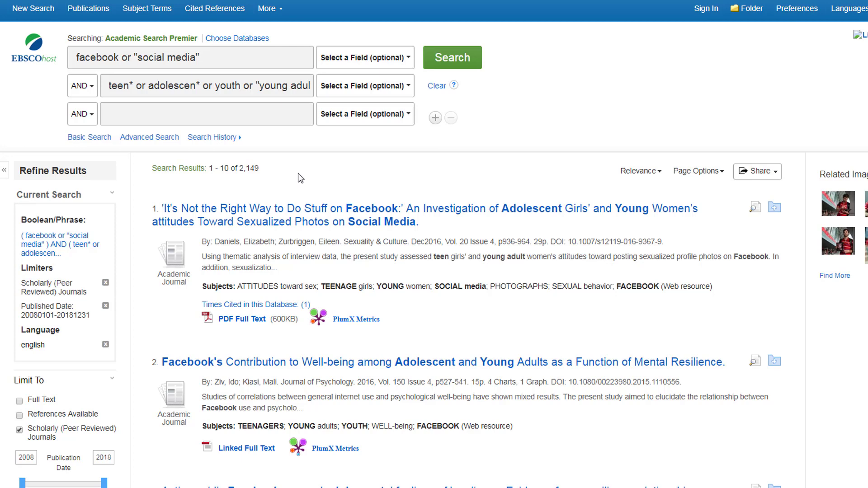
scroll(615, 295, down, 2)
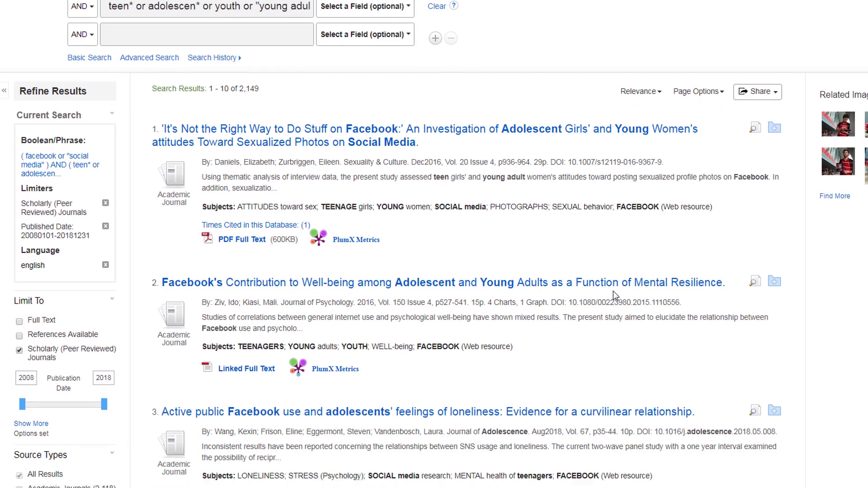
scroll(616, 295, down, 2)
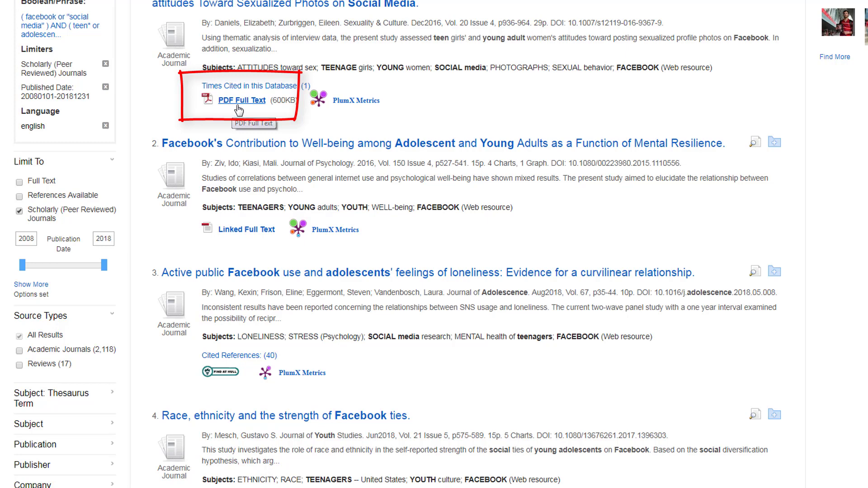
click(239, 101)
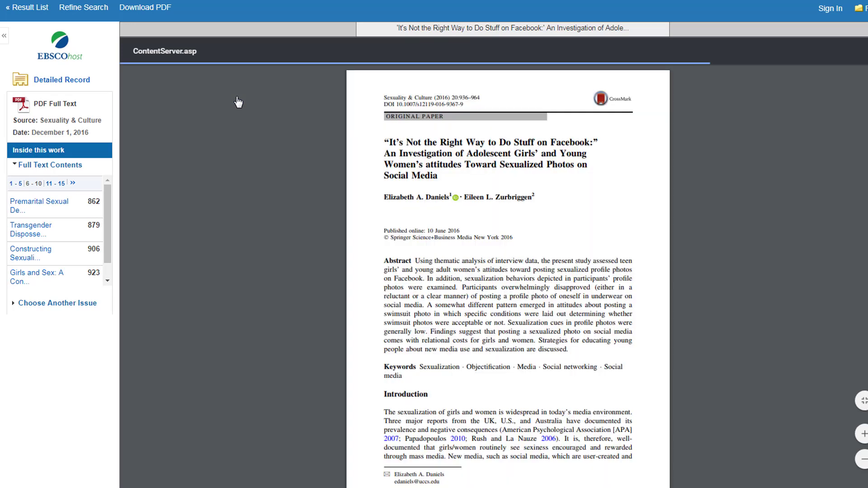
click(26, 7)
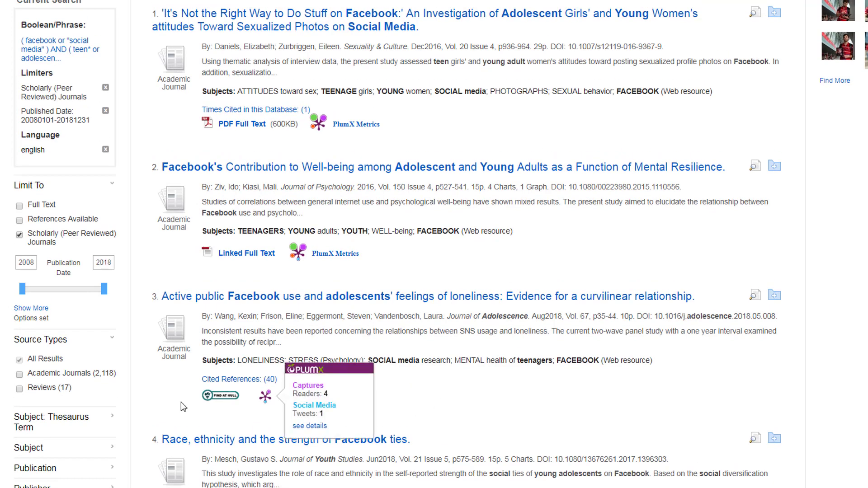
click(224, 398)
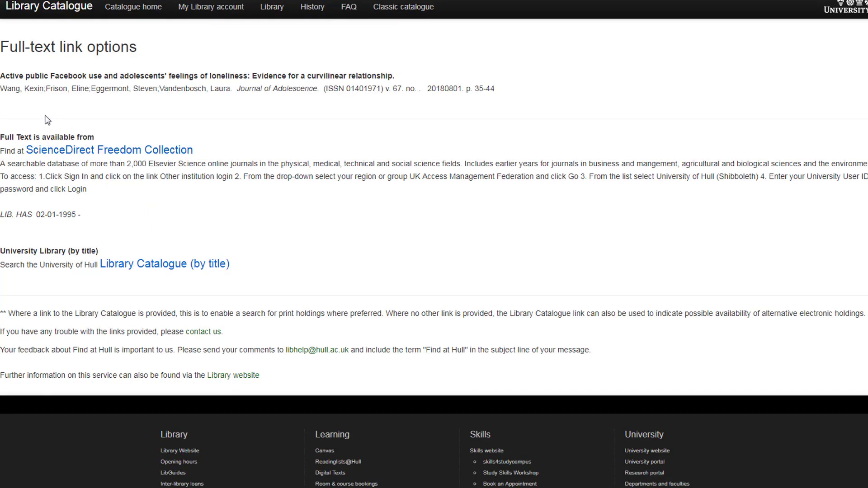
click(170, 153)
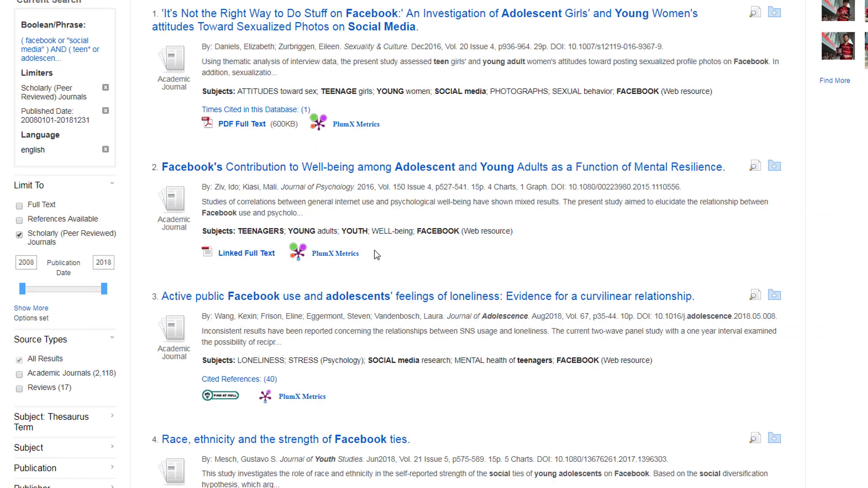
- Open and read the detailed record of result 2, Facebook's Contribution to Well-being
click(406, 168)
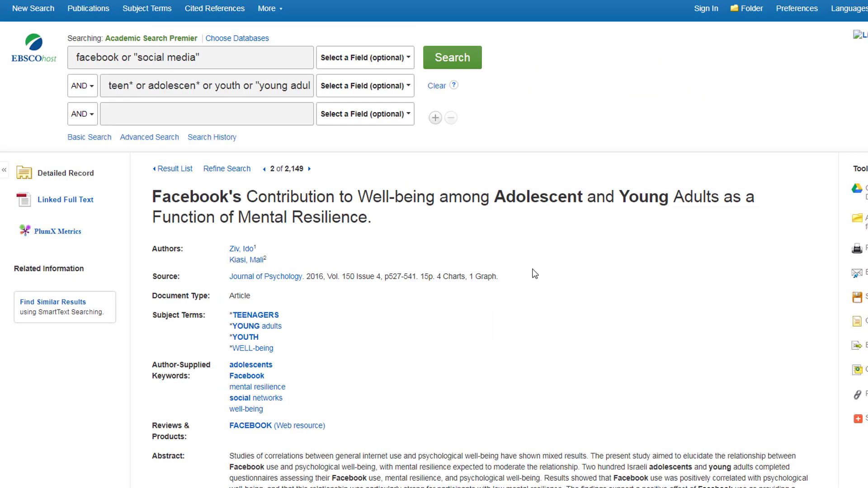
scroll(534, 273, down, 1)
scroll(535, 273, down, 1)
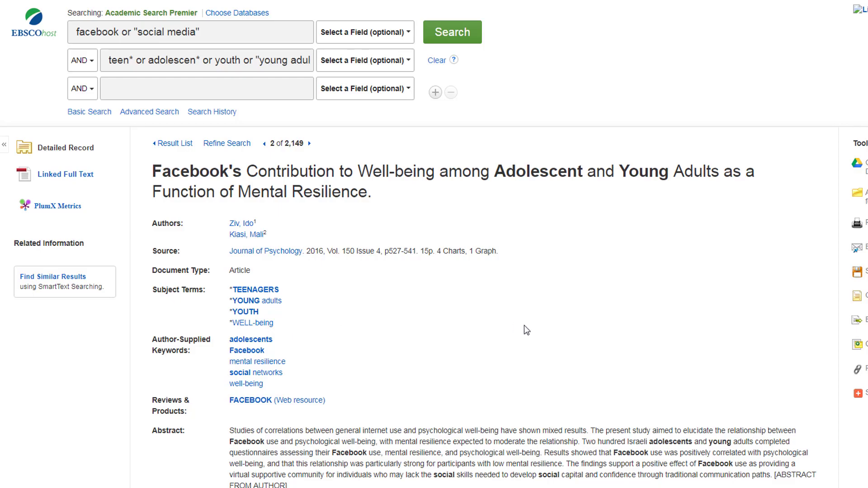
scroll(523, 329, down, 5)
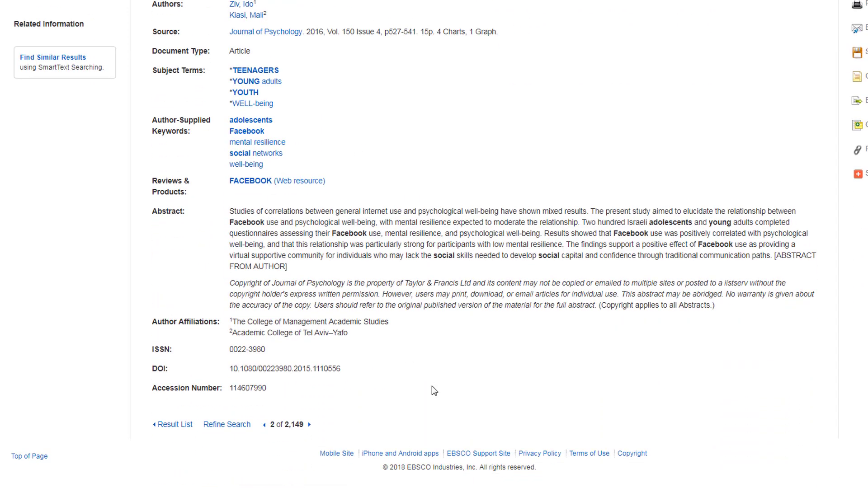
scroll(744, 258, up, 3)
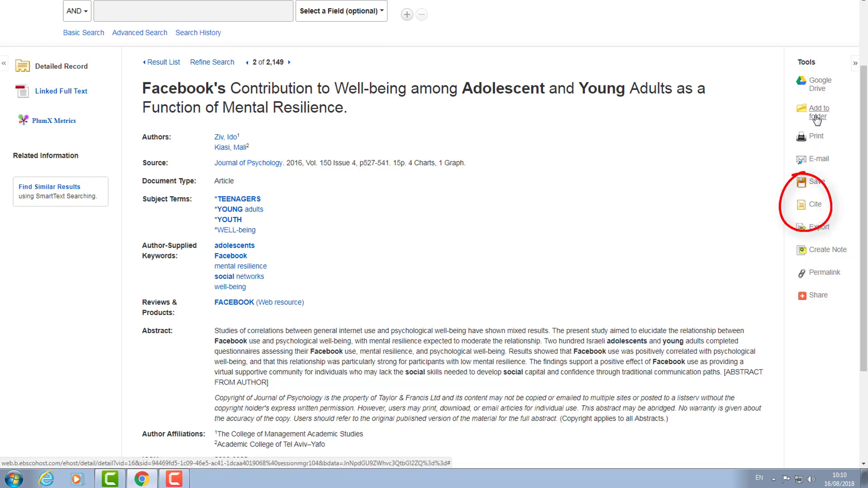
- Return to the result list and add result 2 to the folder
scroll(680, 207, up, 3)
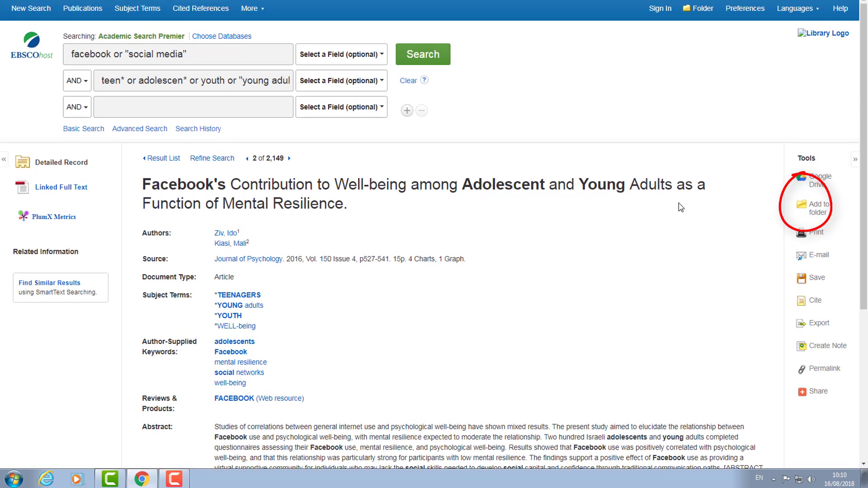
click(163, 157)
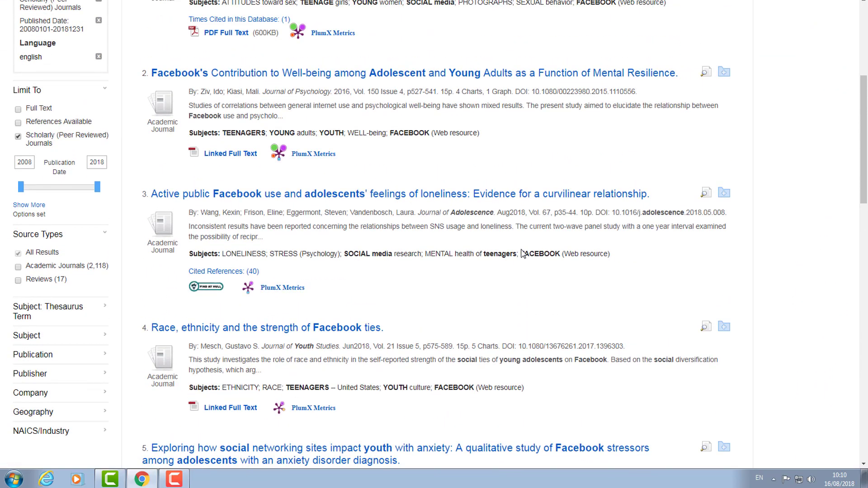
scroll(626, 250, up, 4)
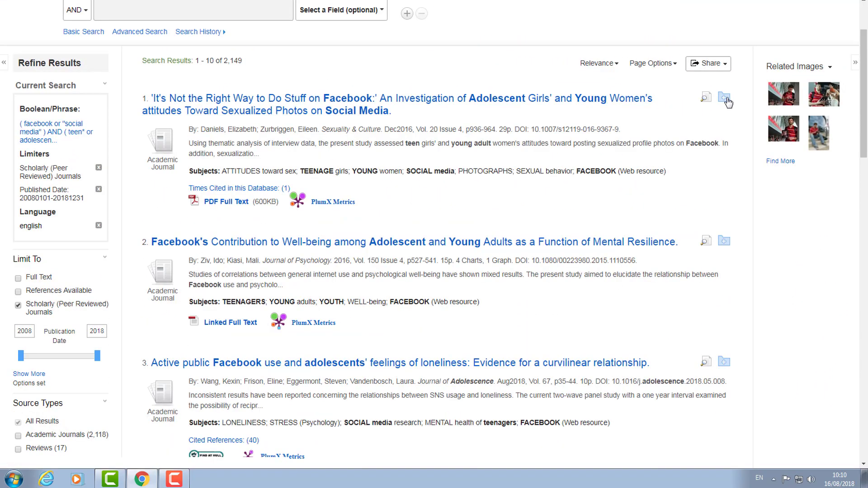
click(724, 241)
scroll(626, 304, up, 2)
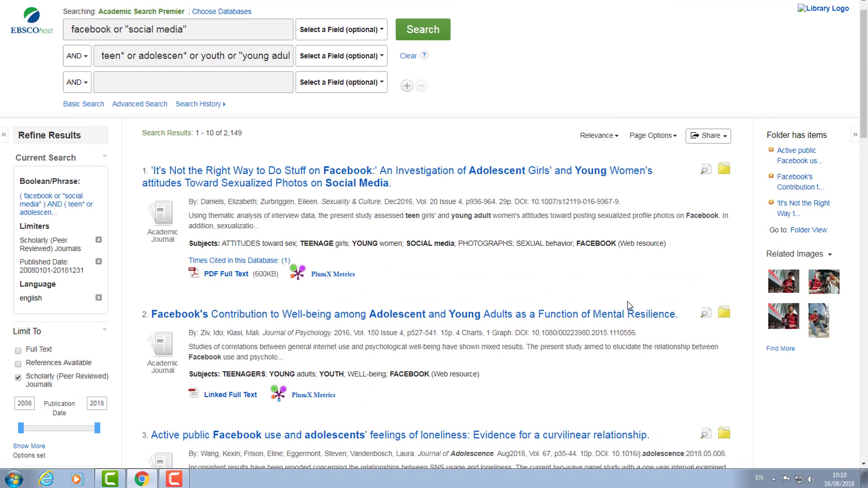
scroll(628, 306, up, 1)
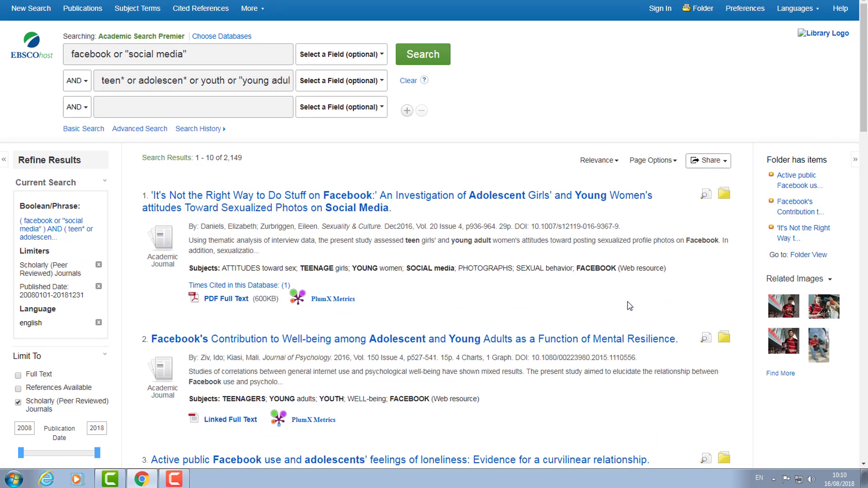